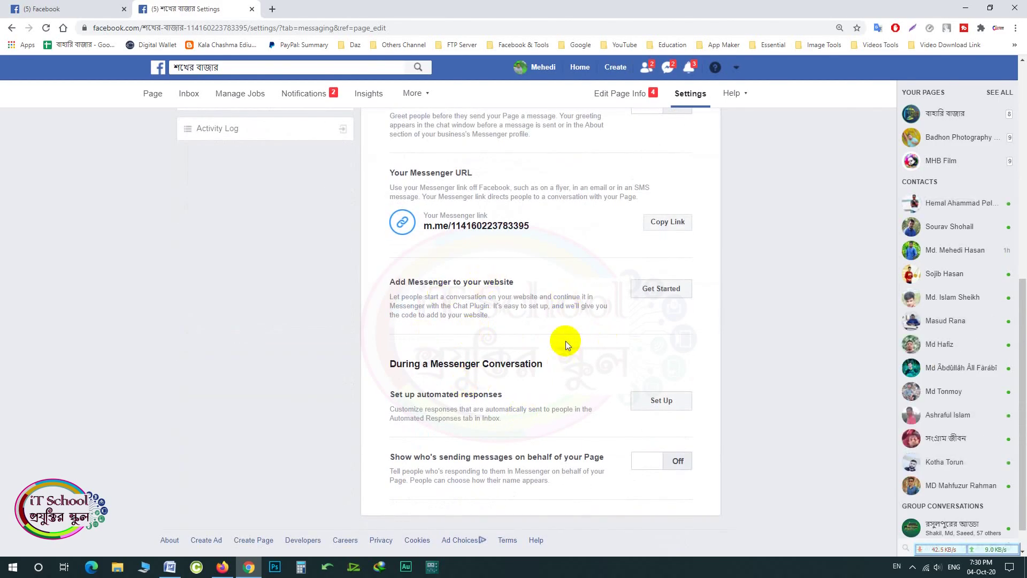
Open the Frequently Asked Questions automated response from the page's messaging settings for editing and add a first question.
{"action": "scroll", "coordinate": [566, 341], "scroll_direction": "up", "scroll_amount": 6}
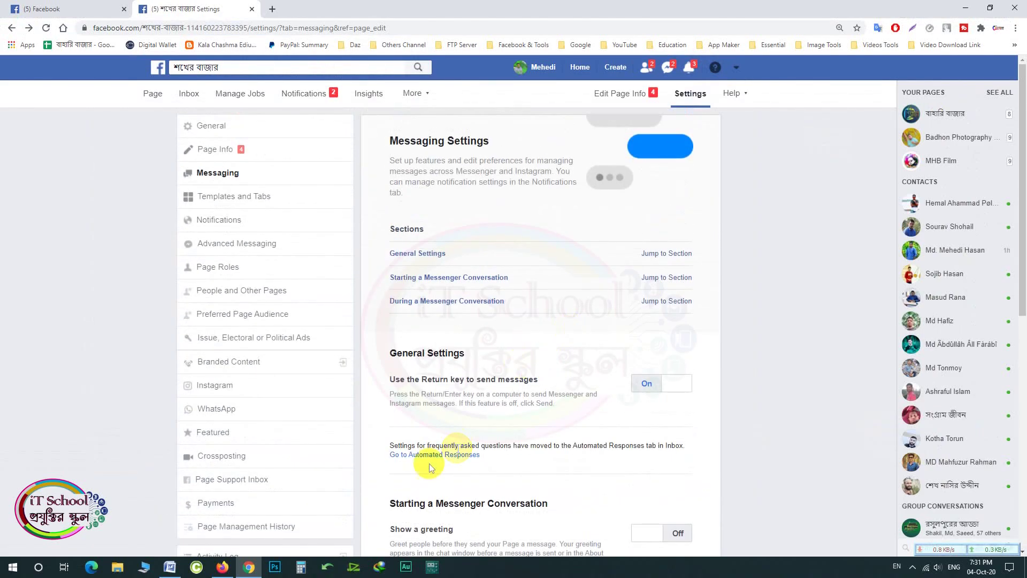
{"action": "scroll", "coordinate": [453, 467], "scroll_direction": "down", "scroll_amount": 2}
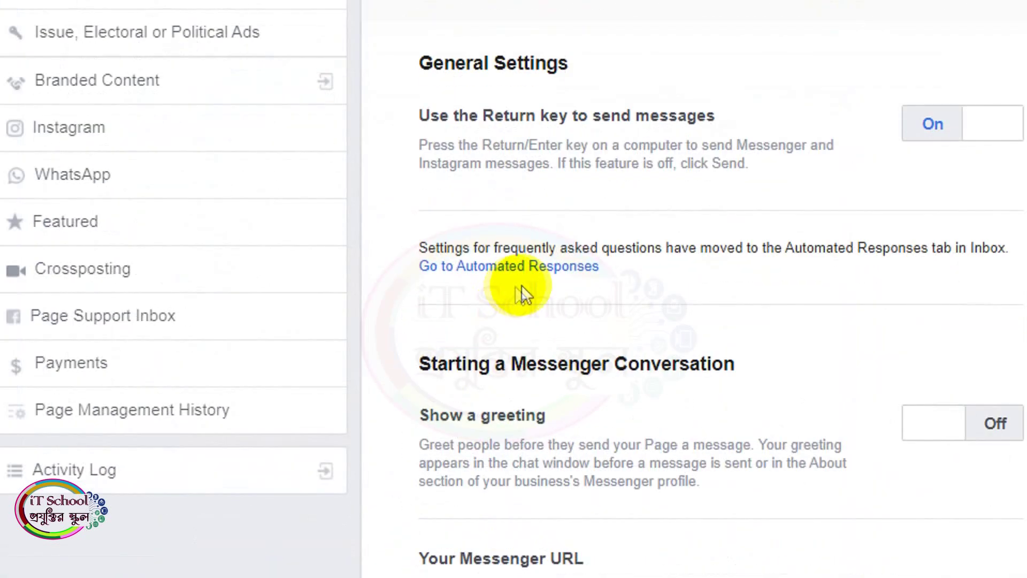
{"action": "left_click", "coordinate": [553, 273]}
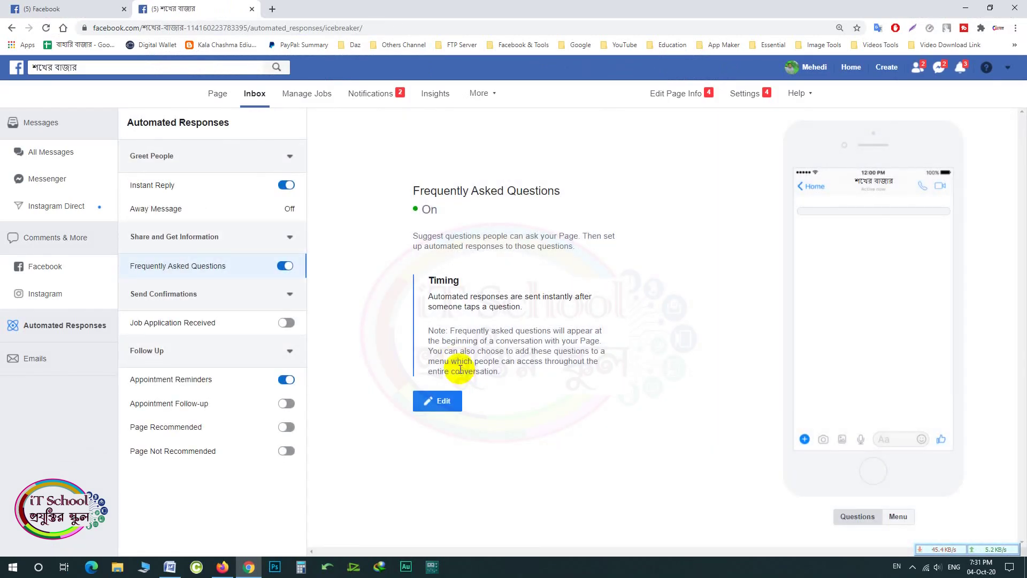
{"action": "left_click", "coordinate": [438, 400]}
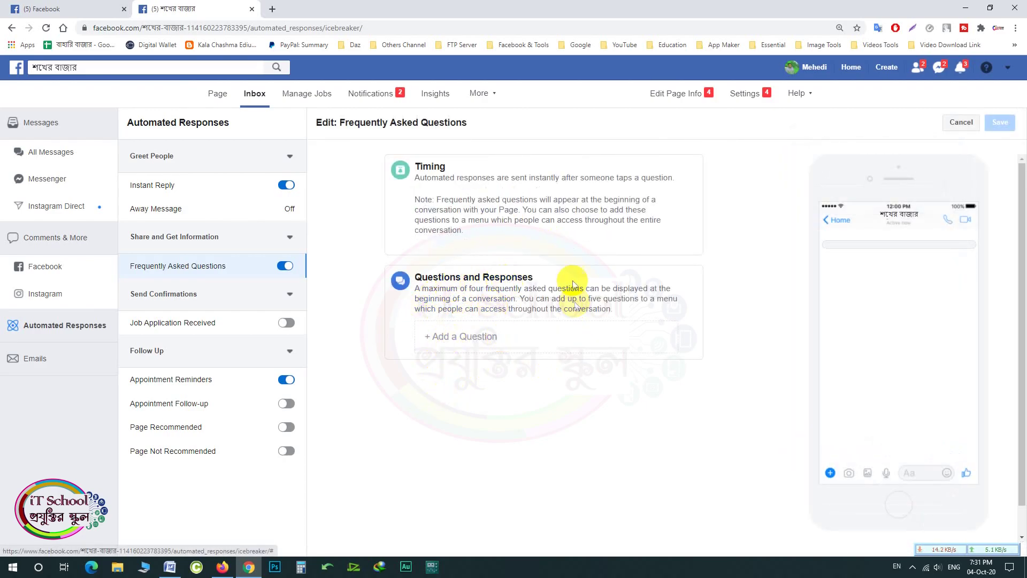
{"action": "left_click", "coordinate": [489, 346]}
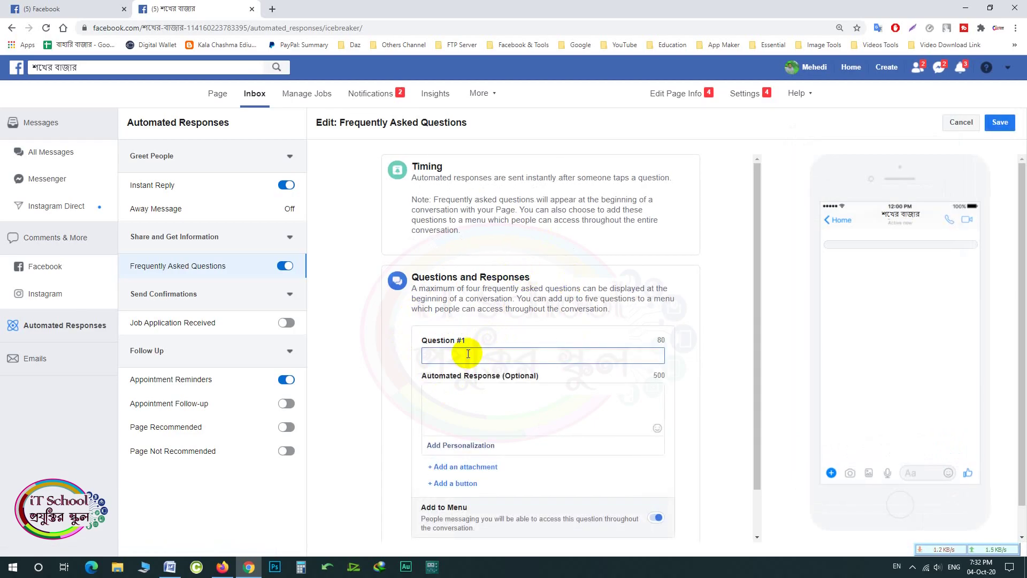
Copy the question "কিভাবে অর্ডার করবো?" from the Word document into Question #1.
{"action": "scroll", "coordinate": [468, 353], "scroll_direction": "down", "scroll_amount": 1}
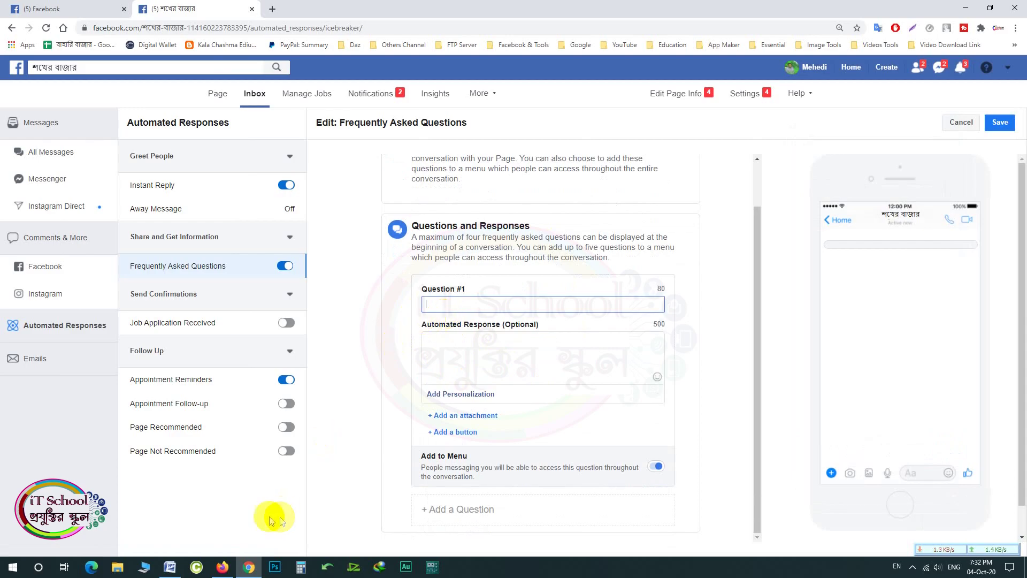
{"action": "left_click", "coordinate": [170, 567]}
{"action": "left_click", "coordinate": [287, 135]}
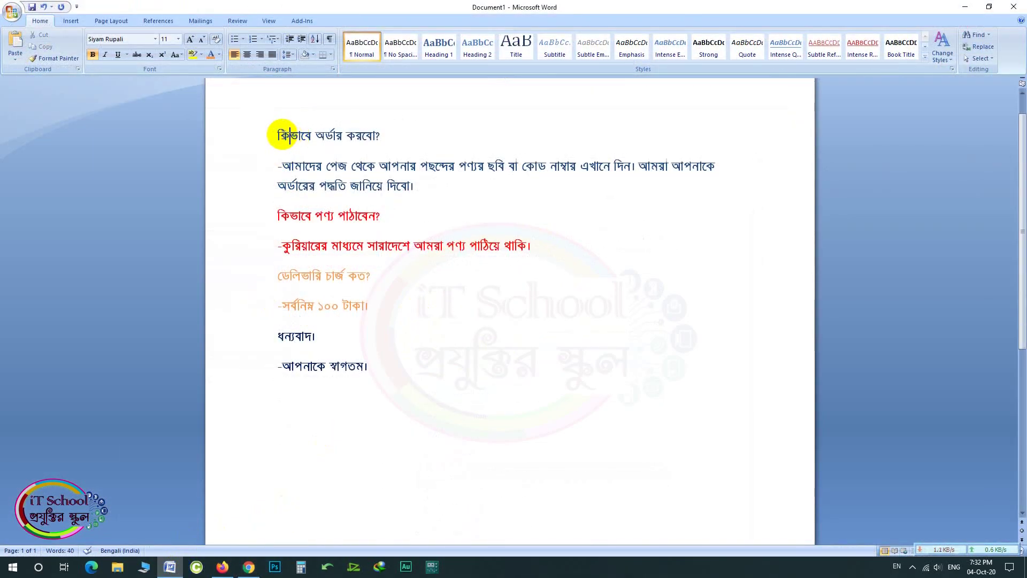
{"action": "left_click_drag", "start_coordinate": [278, 135], "coordinate": [371, 137]}
{"action": "key", "text": "ctrl+c"}
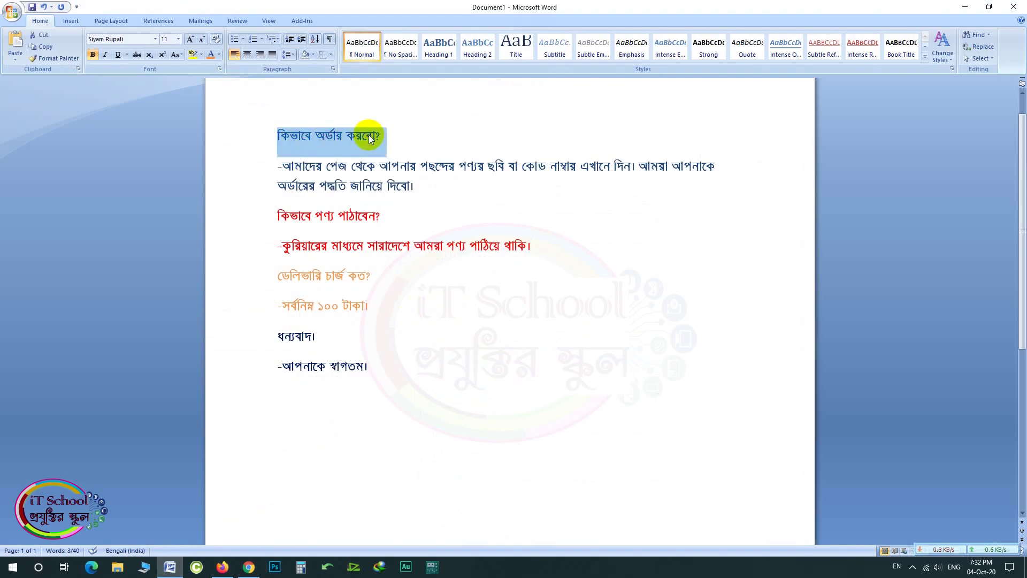
{"action": "left_click", "coordinate": [965, 7]}
{"action": "right_click", "coordinate": [429, 302]}
{"action": "left_click", "coordinate": [461, 379]}
Copy the ordering answer starting "আমাদের পেজ থেকে" from Word, without its leading dash, into Question #1's automated response.
{"action": "key", "text": "alt+Tab"}
{"action": "left_click_drag", "start_coordinate": [420, 187], "coordinate": [285, 163]}
{"action": "key", "text": "ctrl+c"}
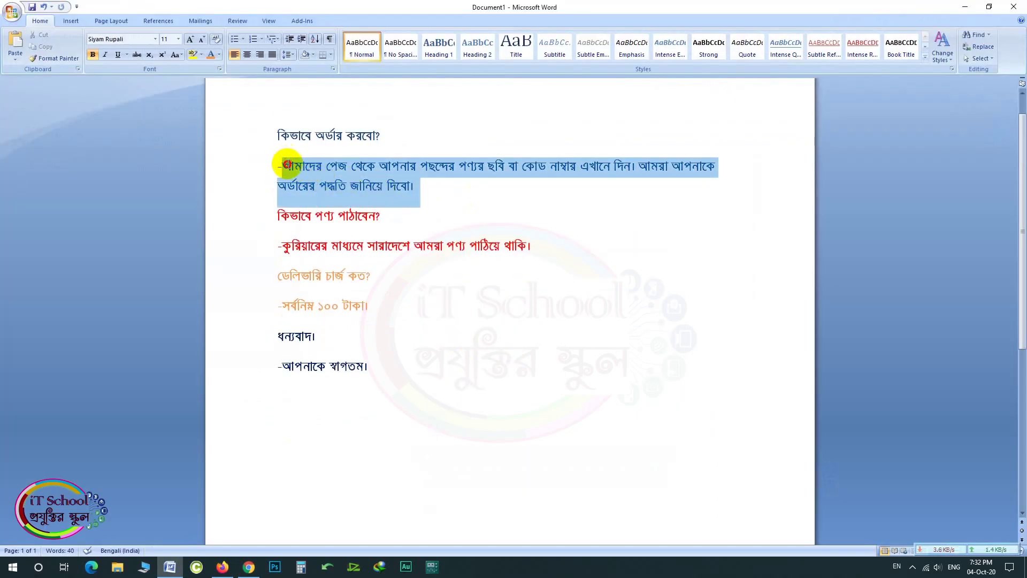
{"action": "left_click", "coordinate": [965, 7]}
{"action": "left_click", "coordinate": [493, 378]}
{"action": "key", "text": "ctrl+v"}
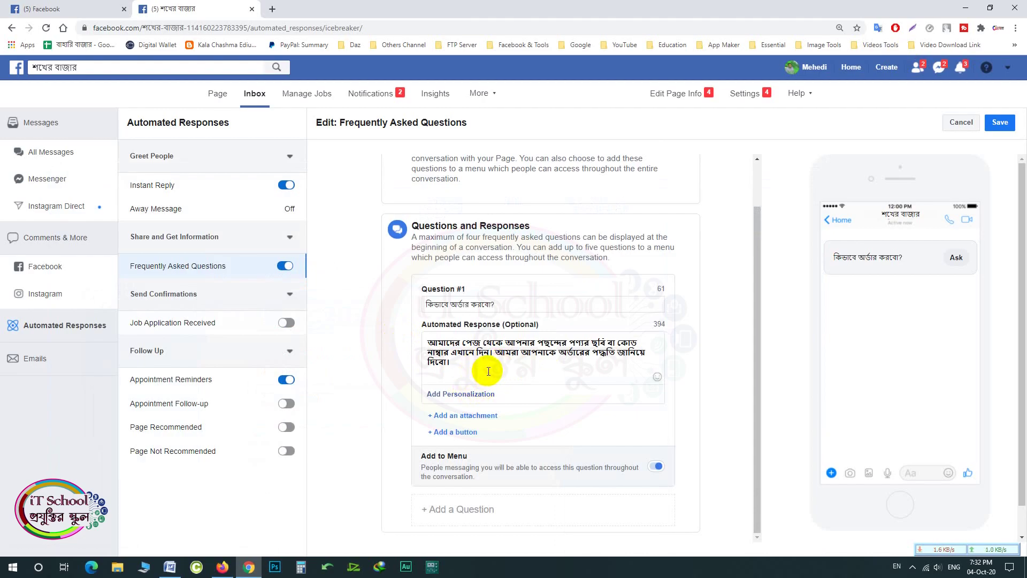
{"action": "left_click", "coordinate": [453, 432]}
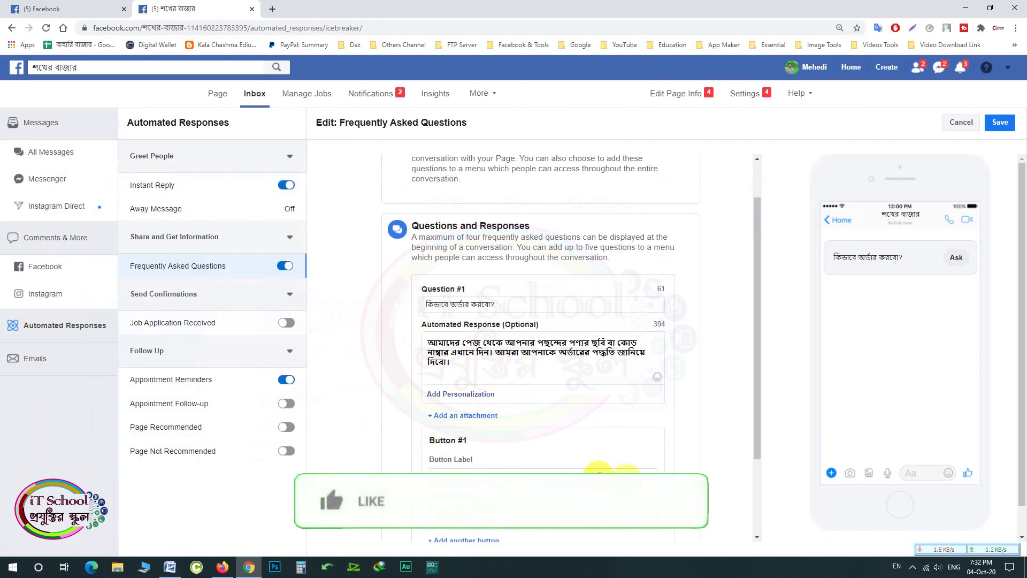
{"action": "scroll", "coordinate": [599, 471], "scroll_direction": "down", "scroll_amount": 1}
{"action": "left_click", "coordinate": [483, 422]}
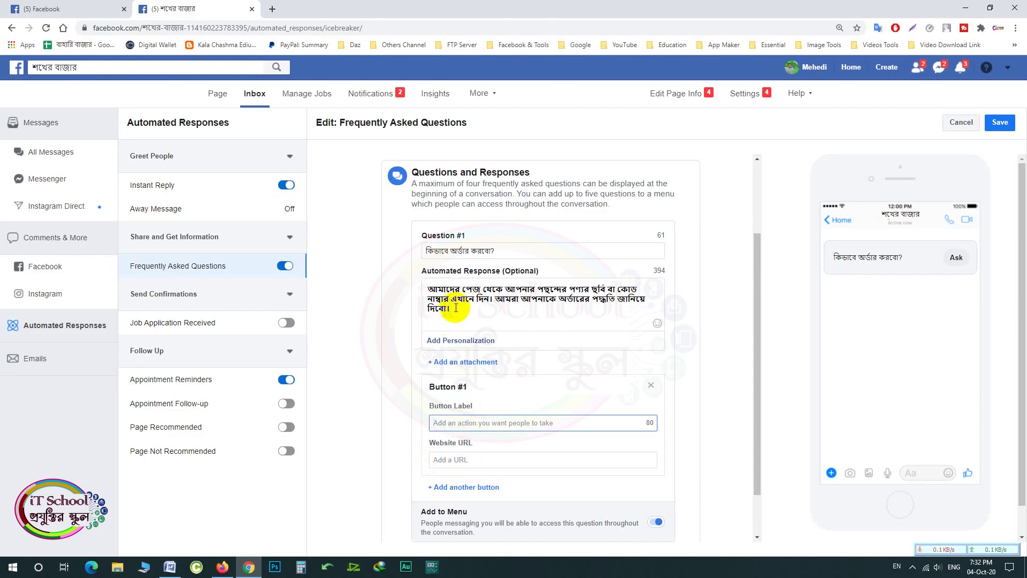
{"action": "left_click", "coordinate": [460, 458]}
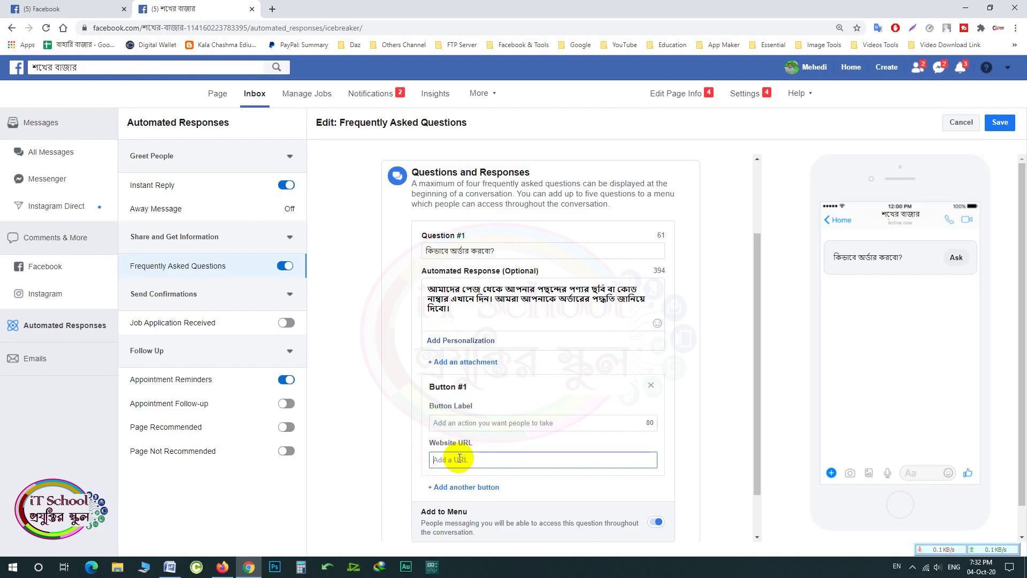
{"action": "left_click", "coordinate": [650, 387]}
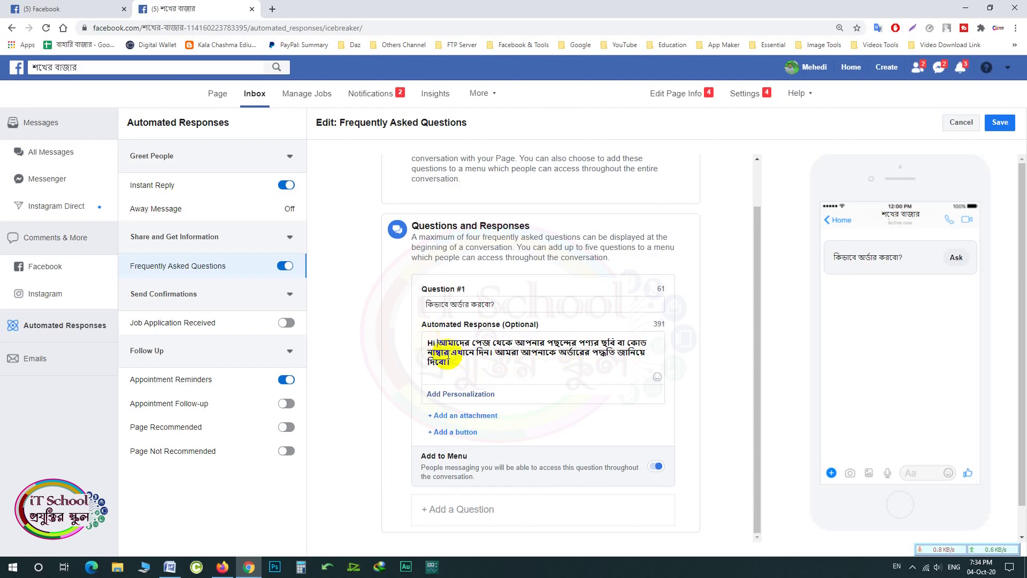
Begin Question #1's automated response with "Hi", the full name of recipient personalization and a comma.
{"action": "left_click", "coordinate": [477, 399]}
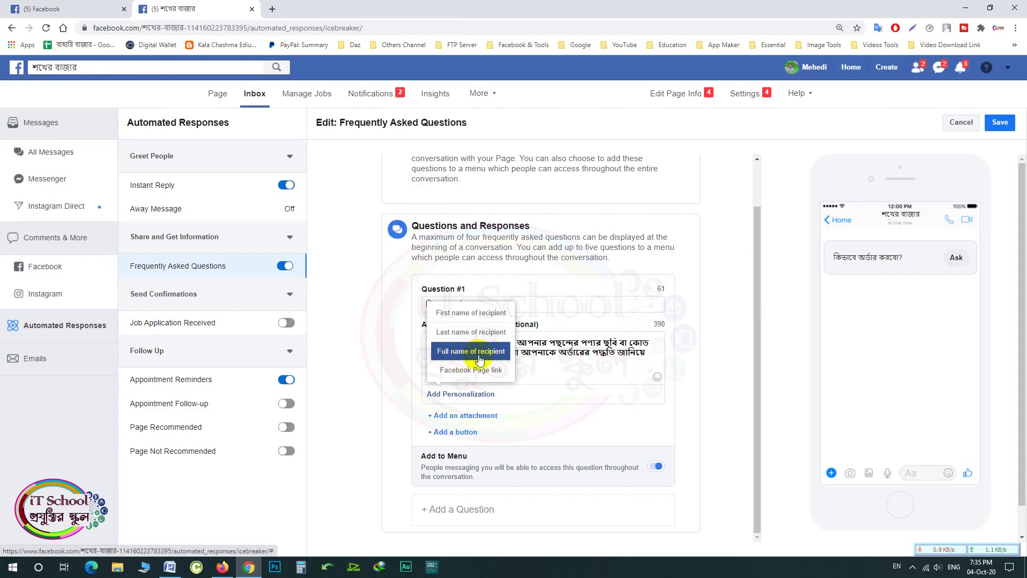
{"action": "left_click", "coordinate": [471, 352]}
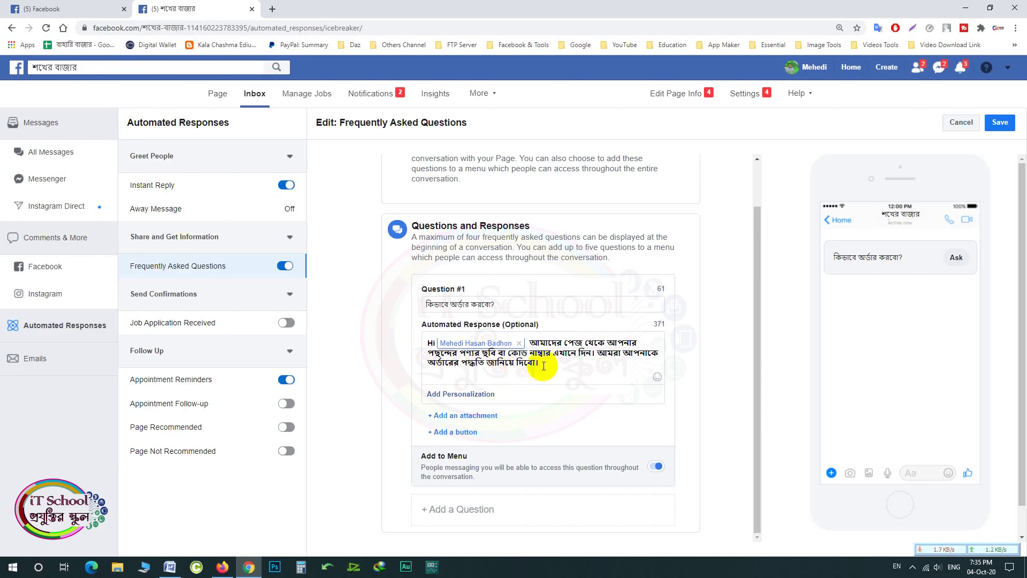
{"action": "left_click", "coordinate": [563, 366]}
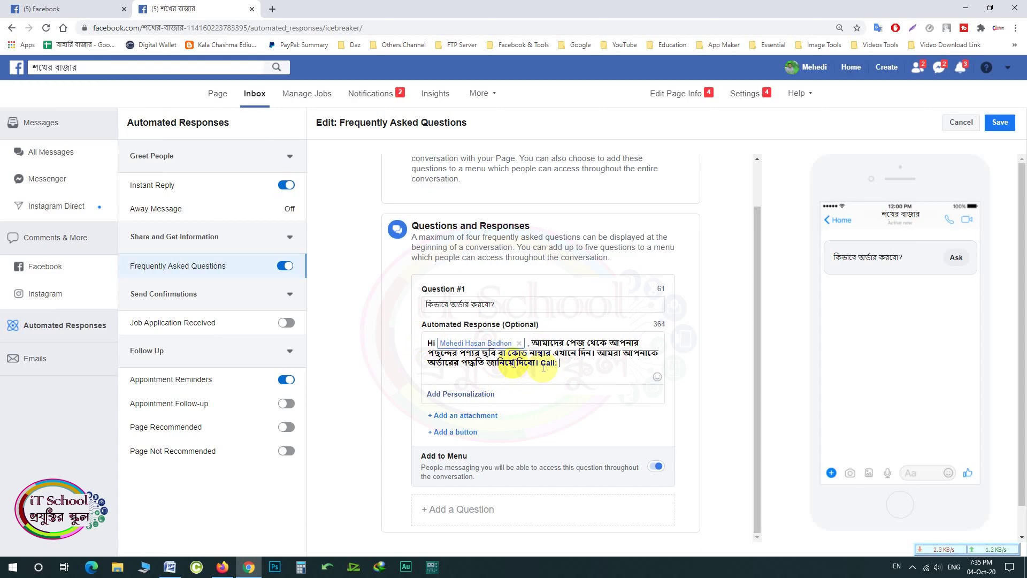
{"action": "left_click", "coordinate": [469, 395]}
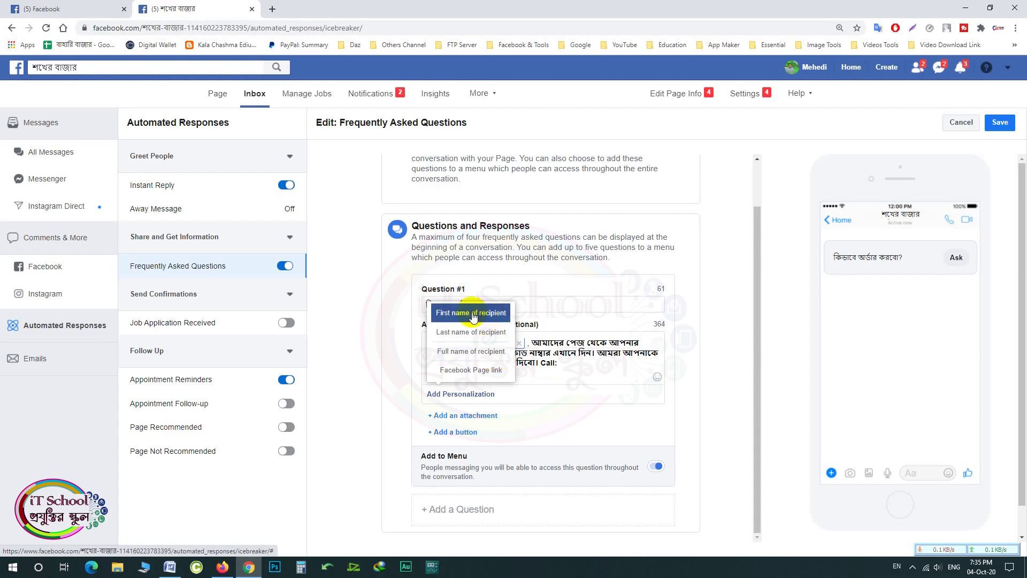
{"action": "left_click", "coordinate": [471, 351]}
{"action": "double_click", "coordinate": [553, 362]}
{"action": "key", "text": "BackSpace"}
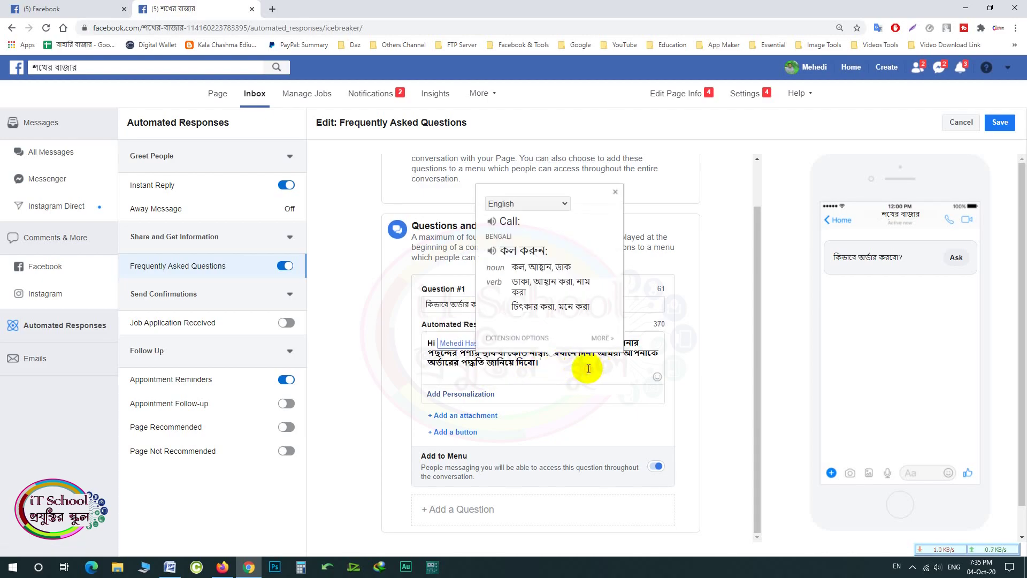
{"action": "left_click", "coordinate": [588, 368]}
{"action": "left_click", "coordinate": [466, 395]}
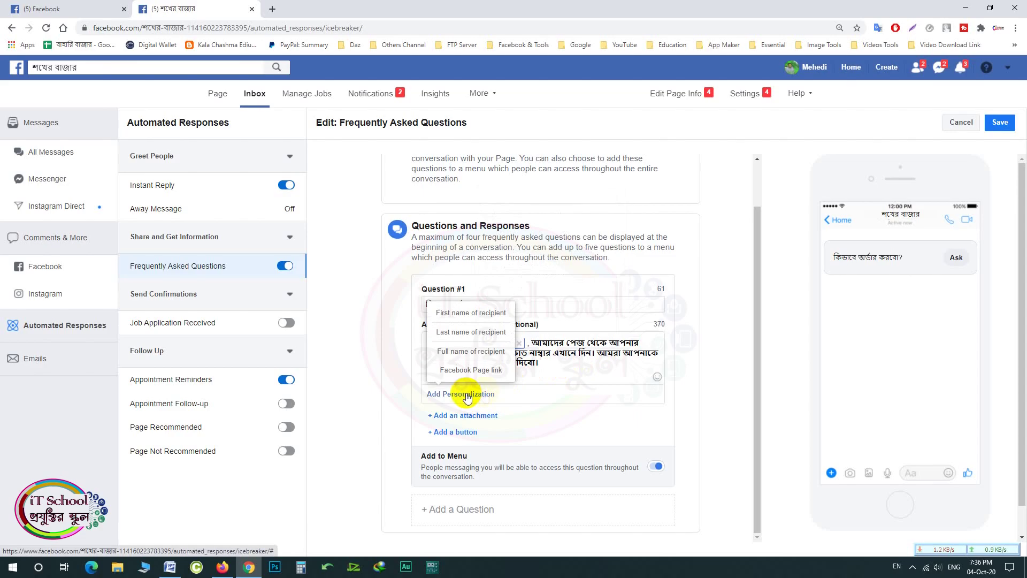
{"action": "left_click", "coordinate": [471, 370]}
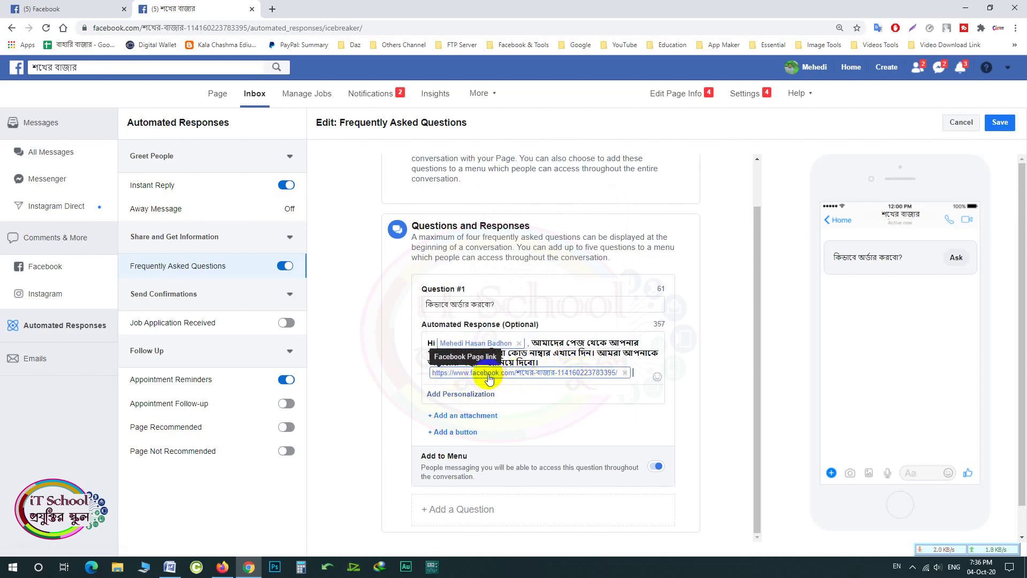
{"action": "left_click", "coordinate": [626, 373]}
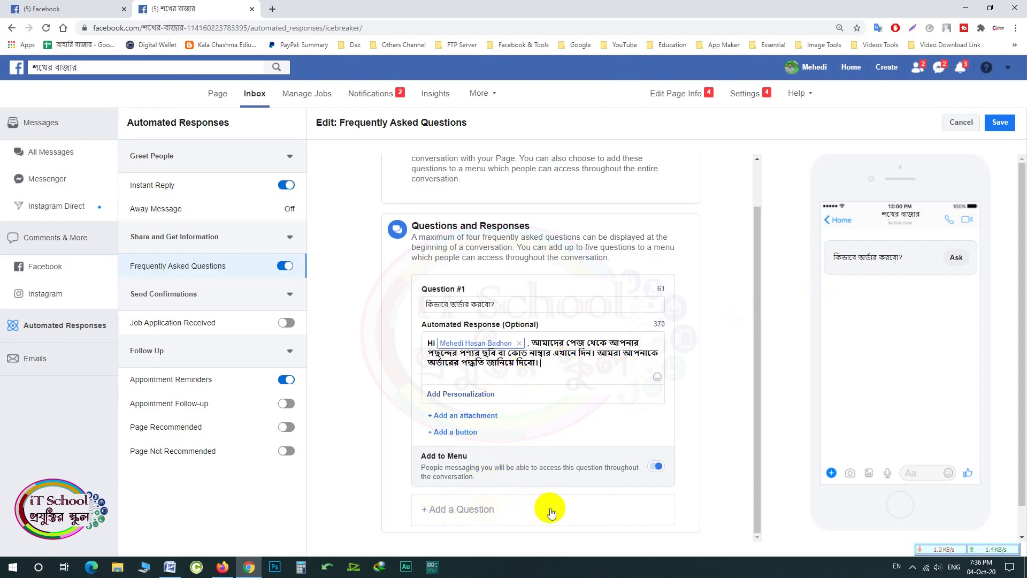
Add a second question and fill it with "কিভাবে পণ্য পাঠাবেন?" copied from the Word document.
{"action": "left_click", "coordinate": [470, 515]}
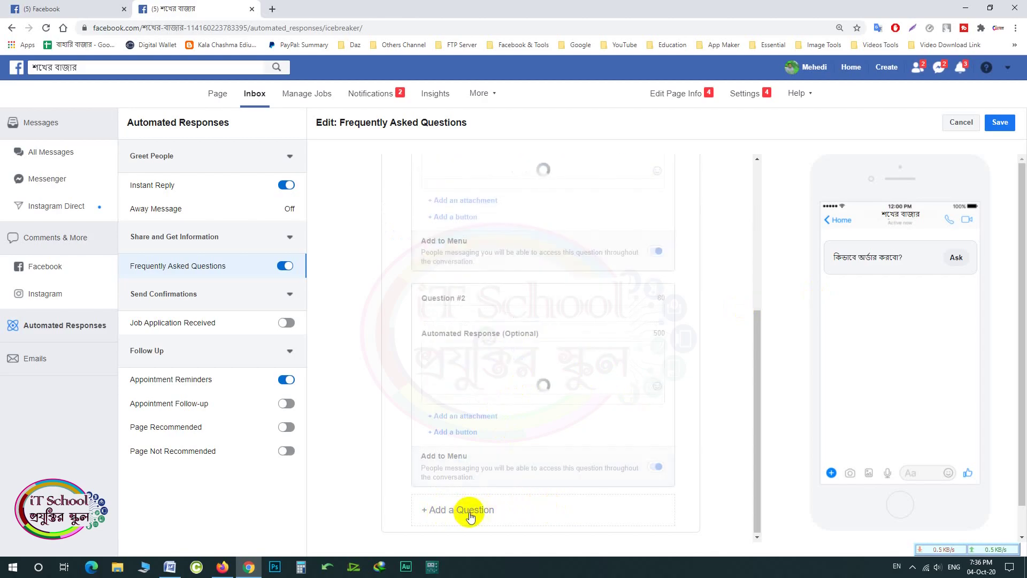
{"action": "left_click", "coordinate": [459, 303]}
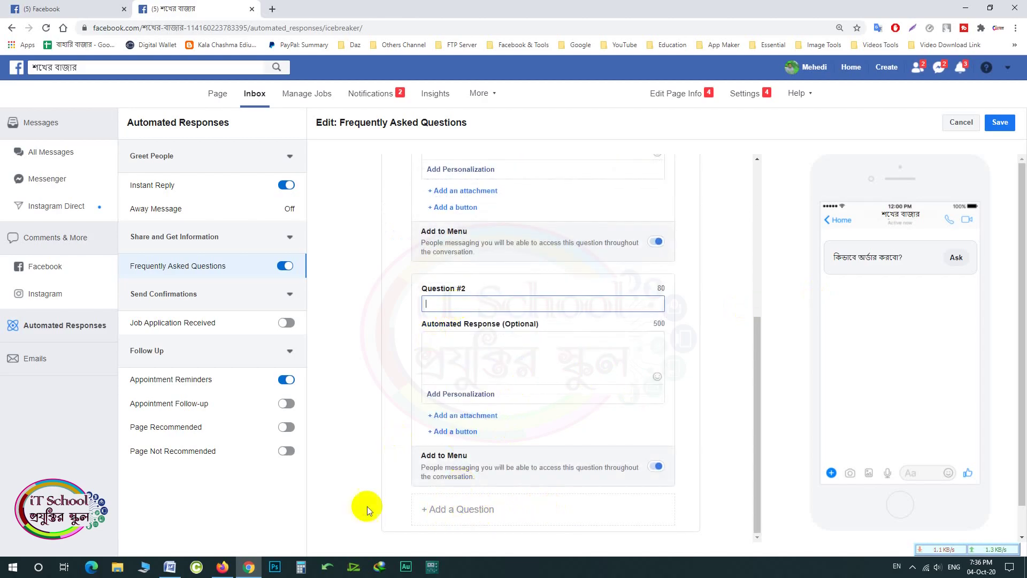
{"action": "left_click", "coordinate": [170, 567]}
{"action": "left_click_drag", "start_coordinate": [283, 212], "coordinate": [377, 209]}
{"action": "key", "text": "ctrl+c"}
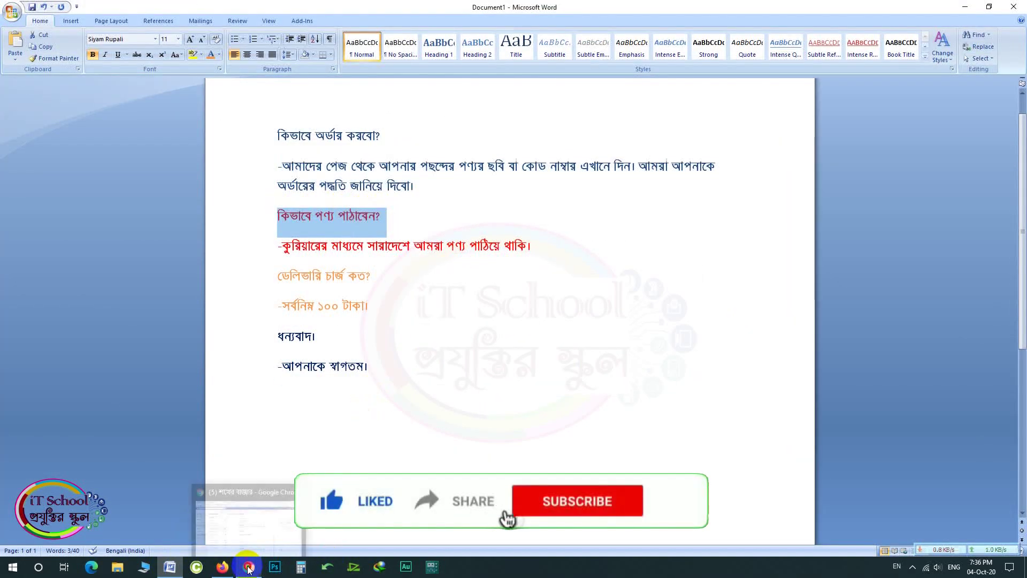
{"action": "left_click", "coordinate": [248, 567]}
{"action": "left_click", "coordinate": [435, 305]}
{"action": "key", "text": "ctrl+v"}
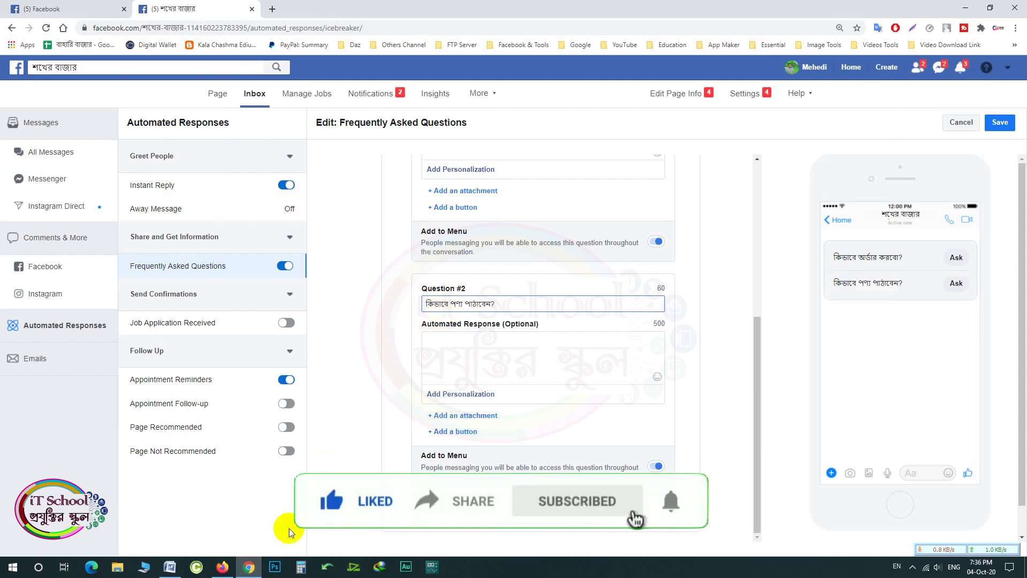
Switch to Word and select the answer "কুরিয়ারের মাধ্যমে সারাদেশে আমরা পণ্য পাঠিয়ে থাকি।" without its leading dash.
{"action": "left_click", "coordinate": [223, 567]}
{"action": "left_click", "coordinate": [249, 567]}
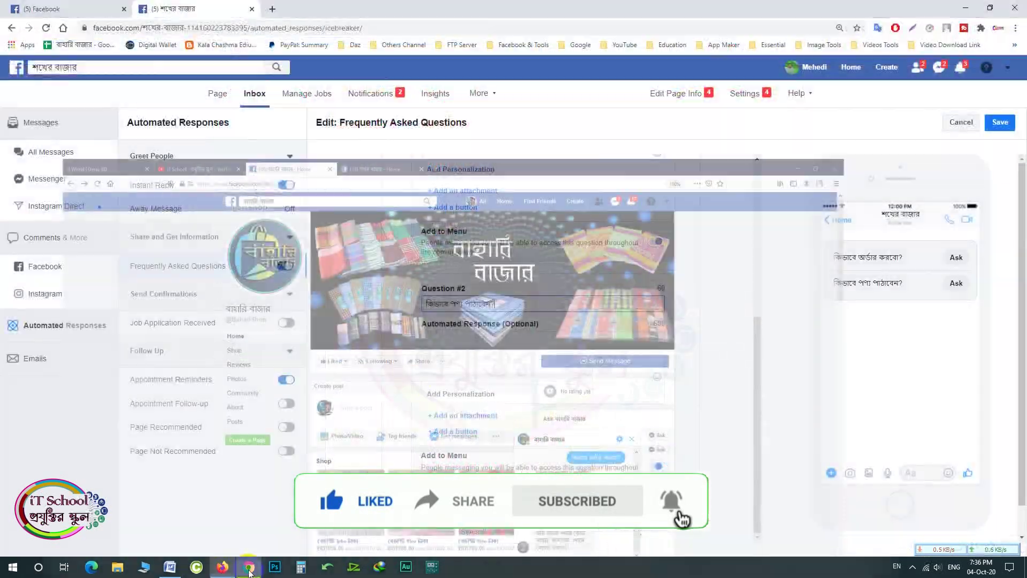
{"action": "left_click", "coordinate": [170, 567]}
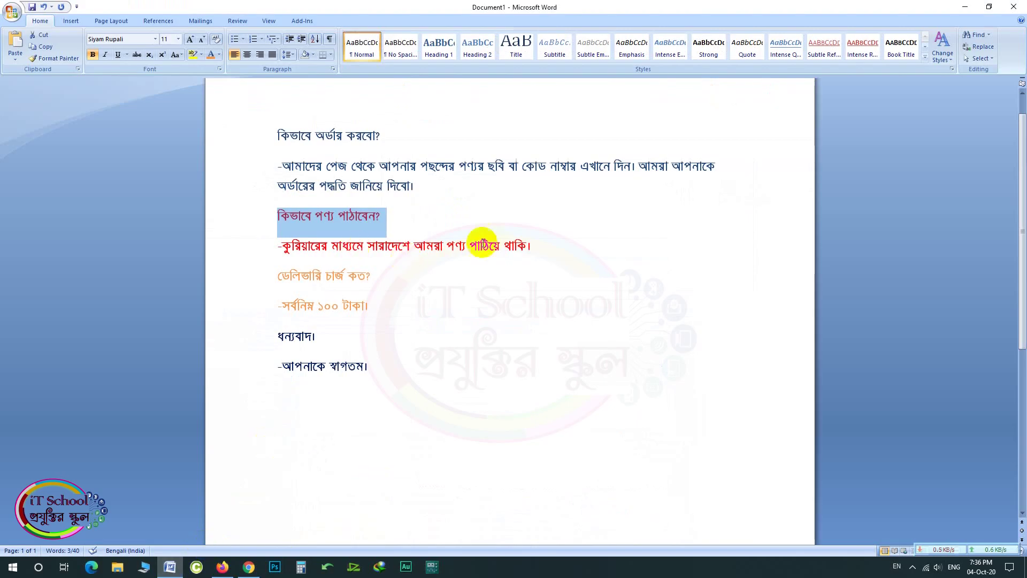
{"action": "left_click_drag", "start_coordinate": [532, 246], "coordinate": [332, 252]}
Save the edited frequently asked questions and their automated responses.
{"action": "scroll", "coordinate": [672, 396], "scroll_direction": "up", "scroll_amount": 3}
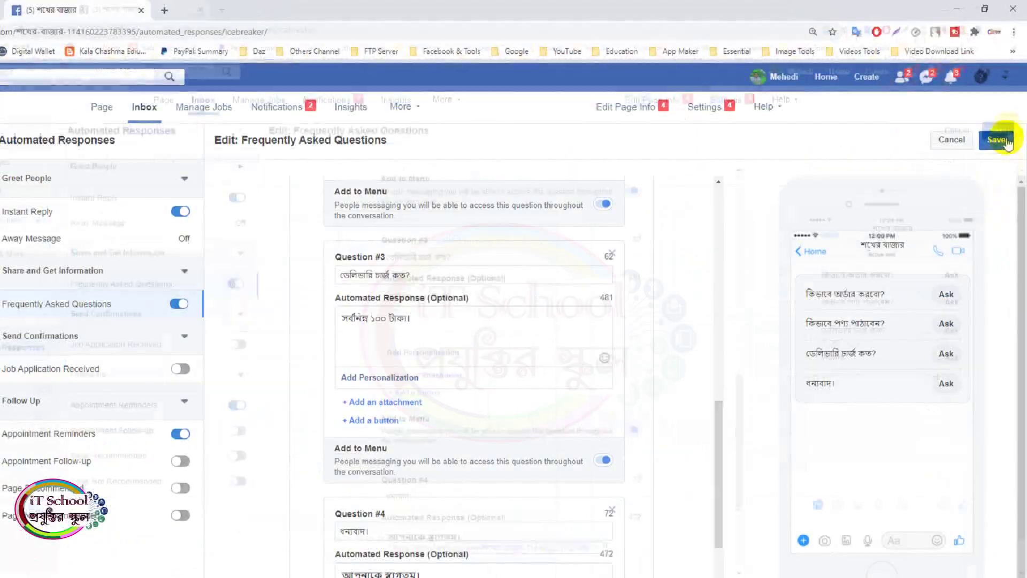
{"action": "left_click", "coordinate": [998, 250]}
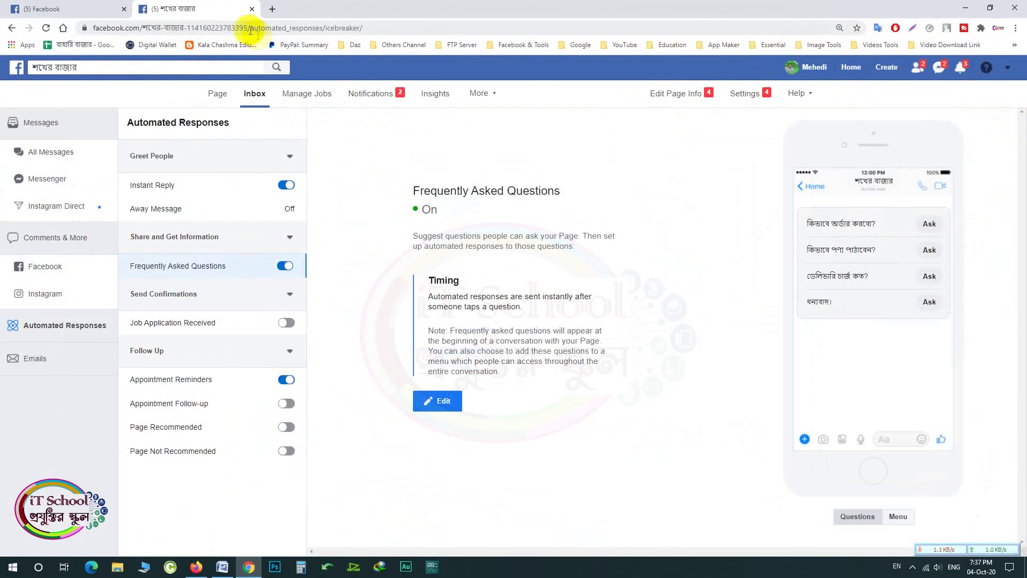
Select the page's base address, switch to Firefox and bring up the শখের বাজার page there.
{"action": "left_click_drag", "start_coordinate": [248, 28], "coordinate": [56, 29]}
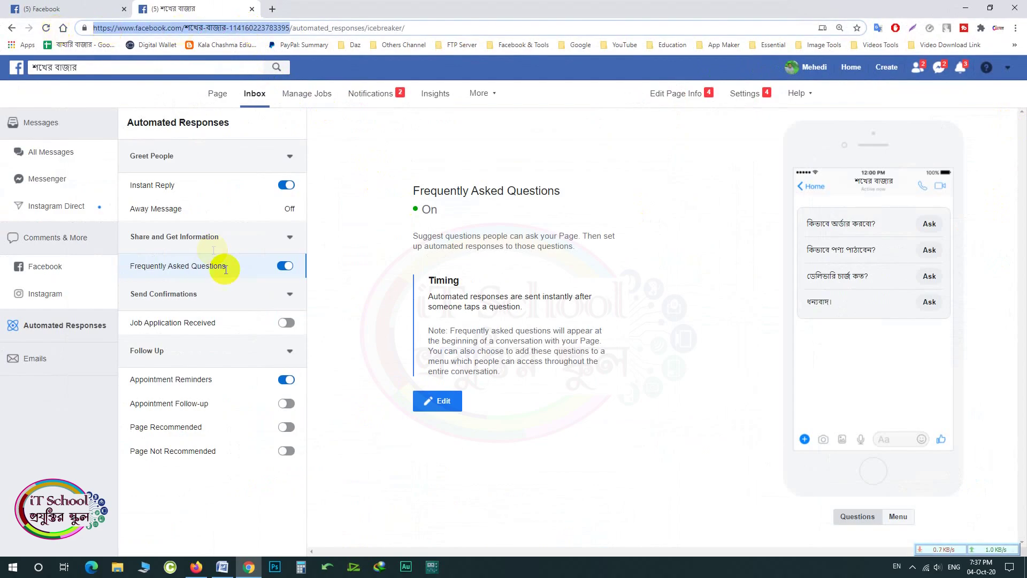
{"action": "left_click", "coordinate": [196, 567]}
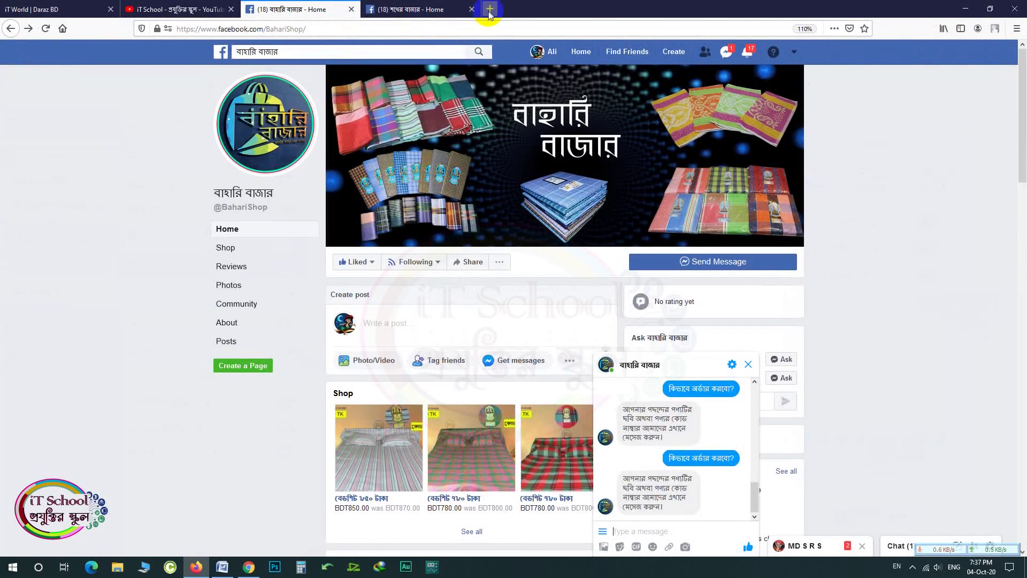
{"action": "left_click", "coordinate": [489, 10]}
{"action": "left_click", "coordinate": [405, 10]}
Reload the শখের বাজার page and send it the suggested question "কিভাবে অর্ডার করবো?" in a new chat.
{"action": "left_click", "coordinate": [47, 29]}
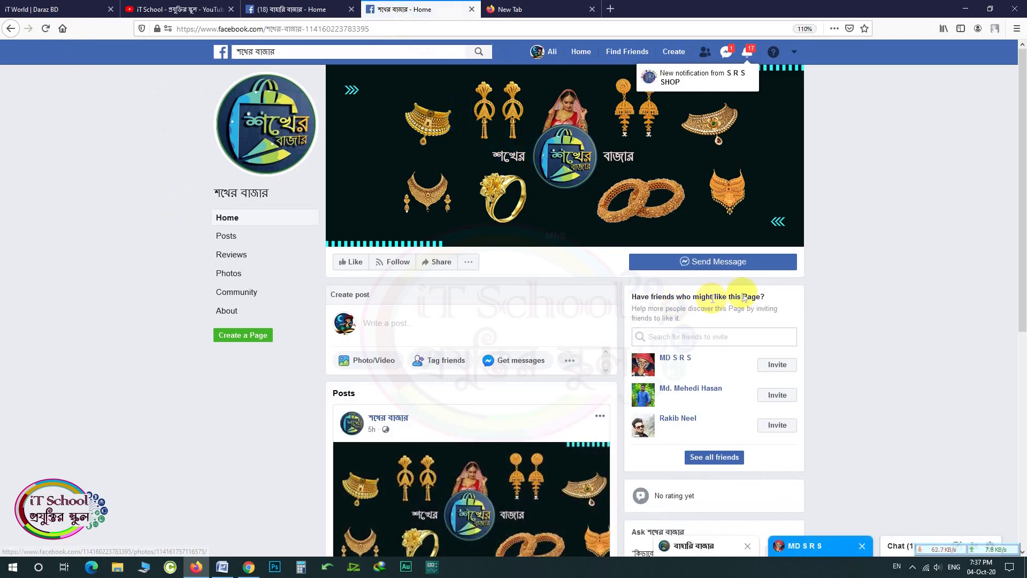
{"action": "left_click", "coordinate": [714, 265]}
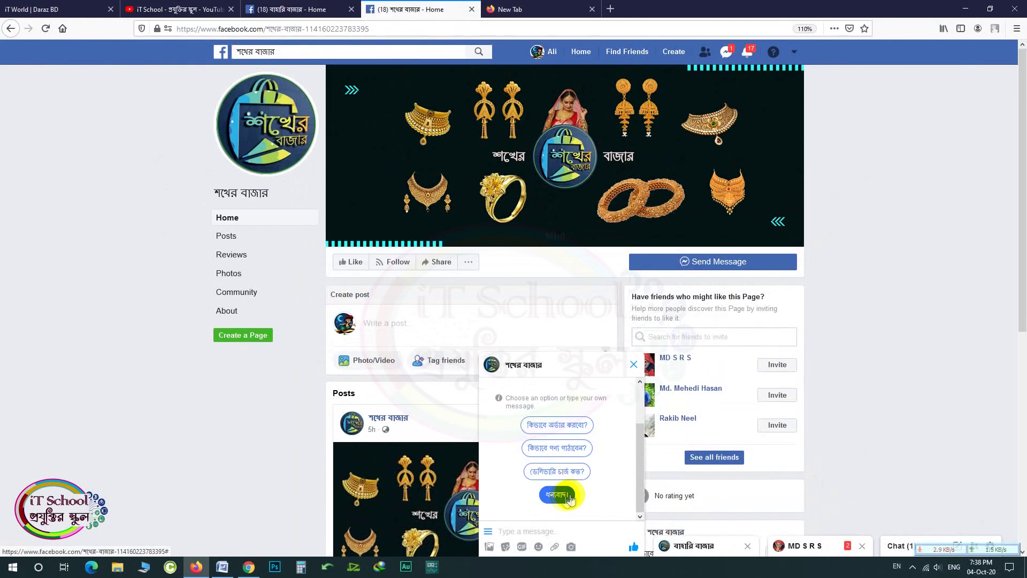
{"action": "left_click", "coordinate": [565, 433]}
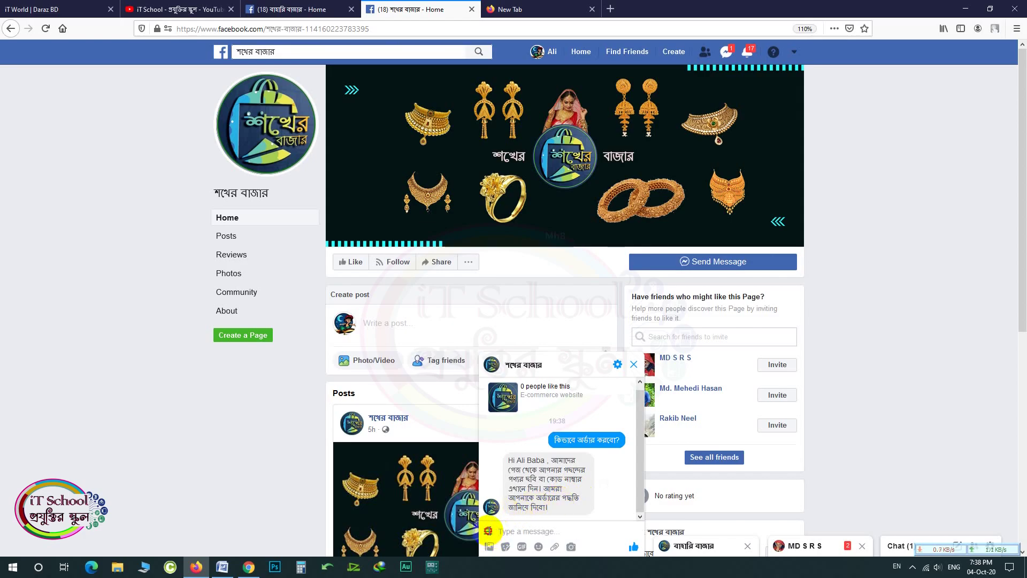
Send the predefined question "ধন্যবাদ।" in the শখের বাজার chat and open the page link in its automated reply.
{"action": "left_click", "coordinate": [487, 531]}
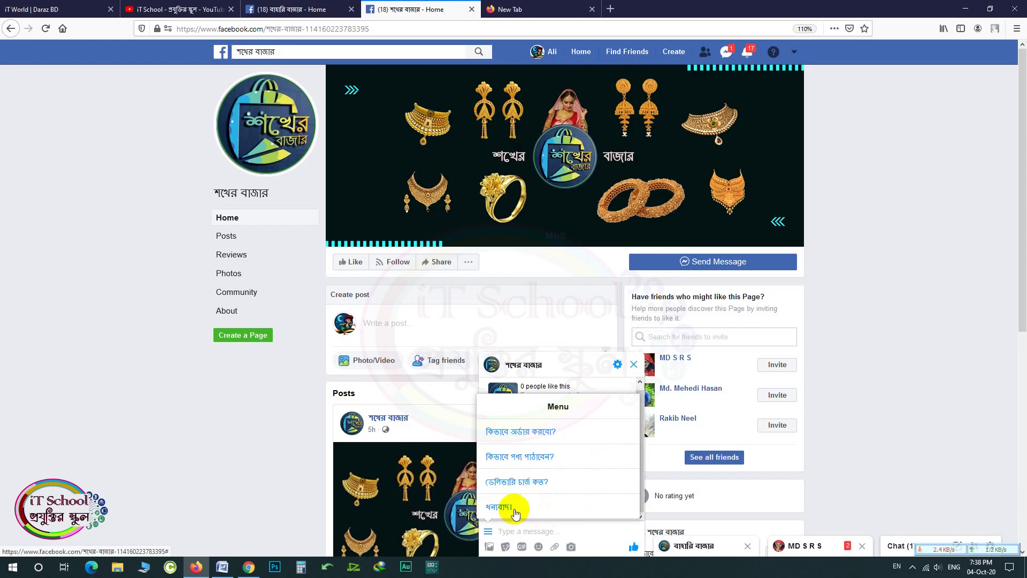
{"action": "left_click", "coordinate": [514, 509]}
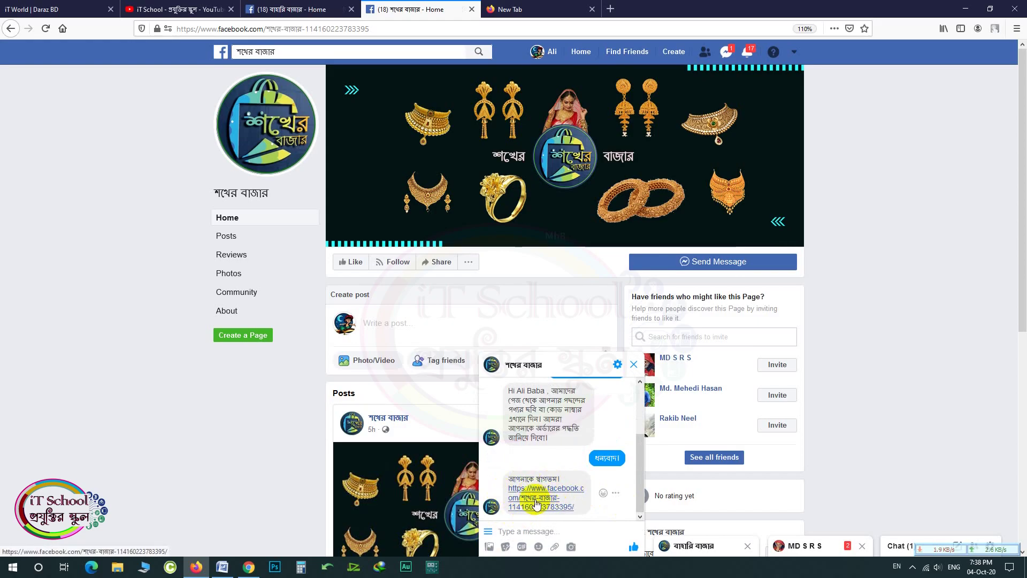
{"action": "left_click", "coordinate": [535, 502]}
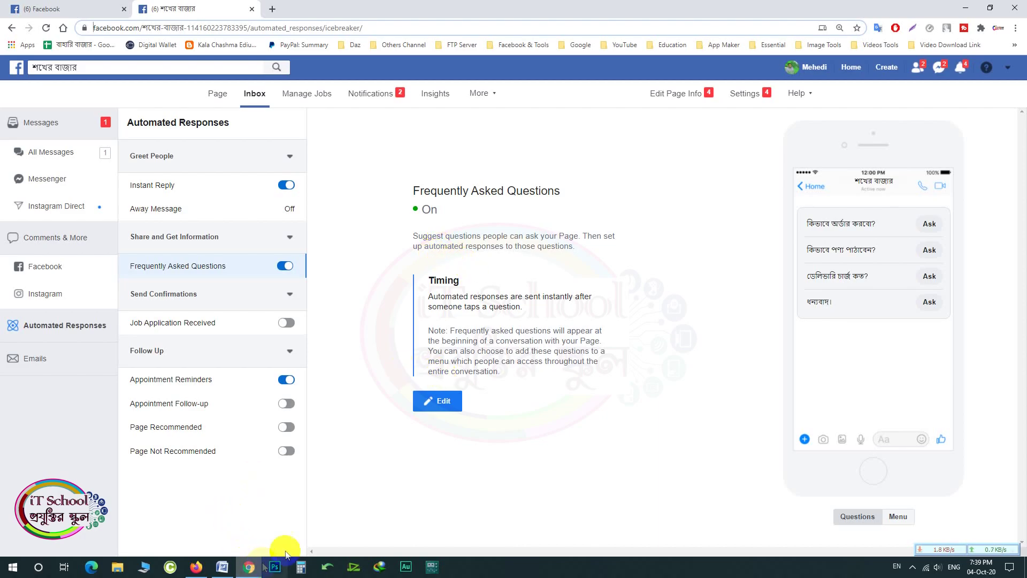
Switch to Firefox and look through the popular uploads and recent videos on the iT School - প্রযুক্তির স্কুল YouTube channel.
{"action": "left_click", "coordinate": [196, 567]}
{"action": "left_click", "coordinate": [214, 9]}
{"action": "scroll", "coordinate": [667, 347], "scroll_direction": "down", "scroll_amount": 4}
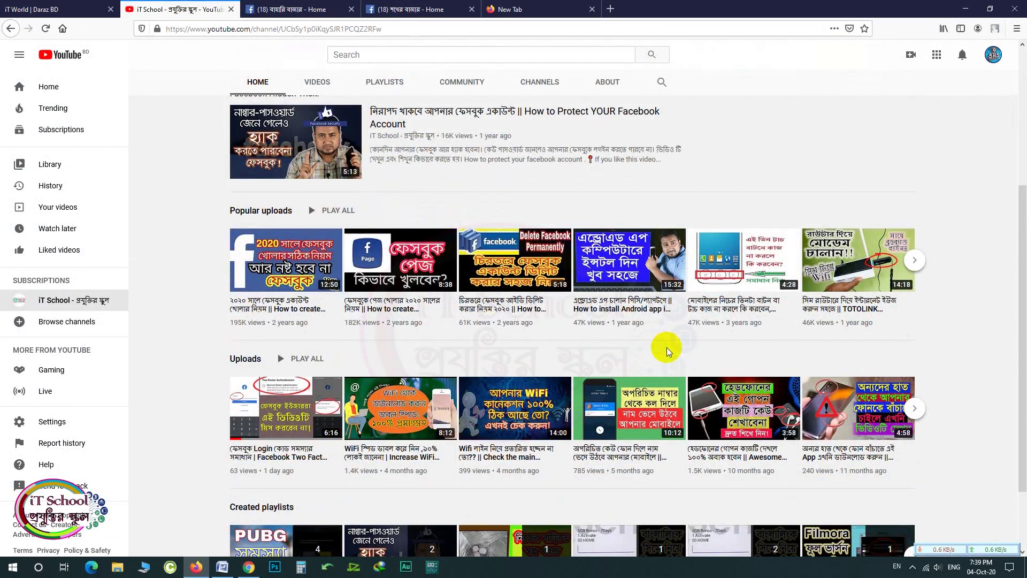
{"action": "scroll", "coordinate": [667, 347], "scroll_direction": "up", "scroll_amount": 3}
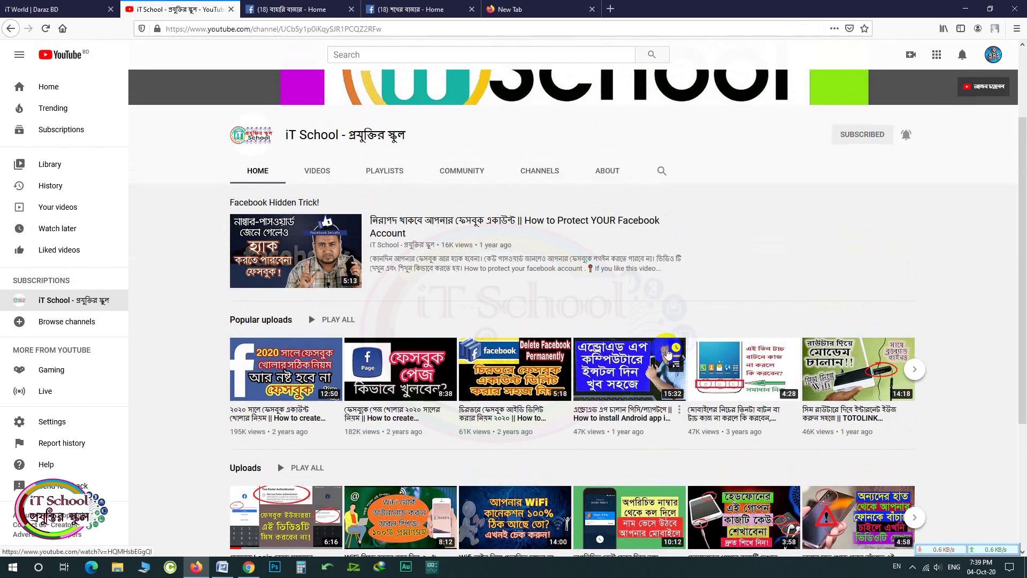
{"action": "scroll", "coordinate": [666, 351], "scroll_direction": "up", "scroll_amount": 3}
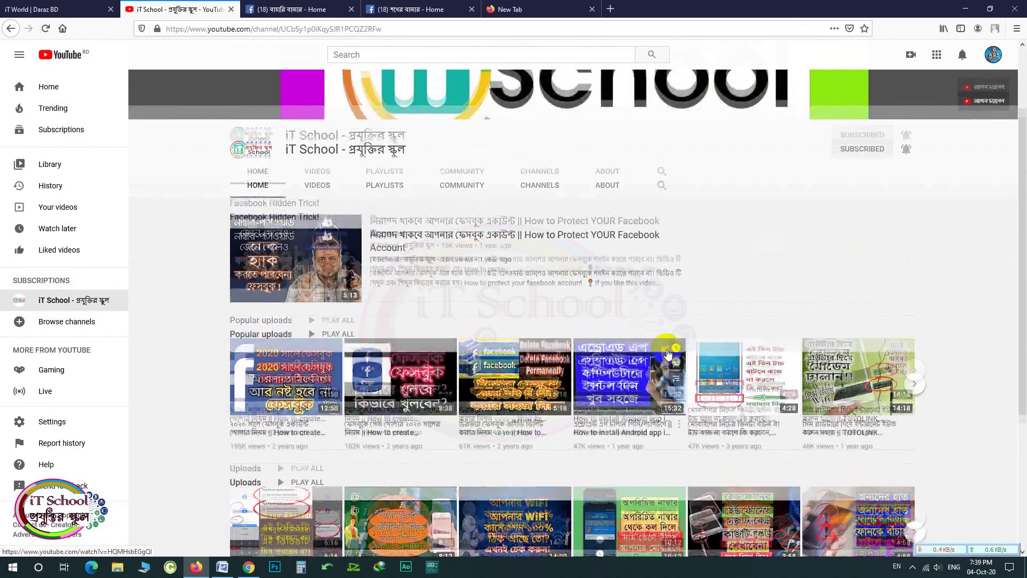